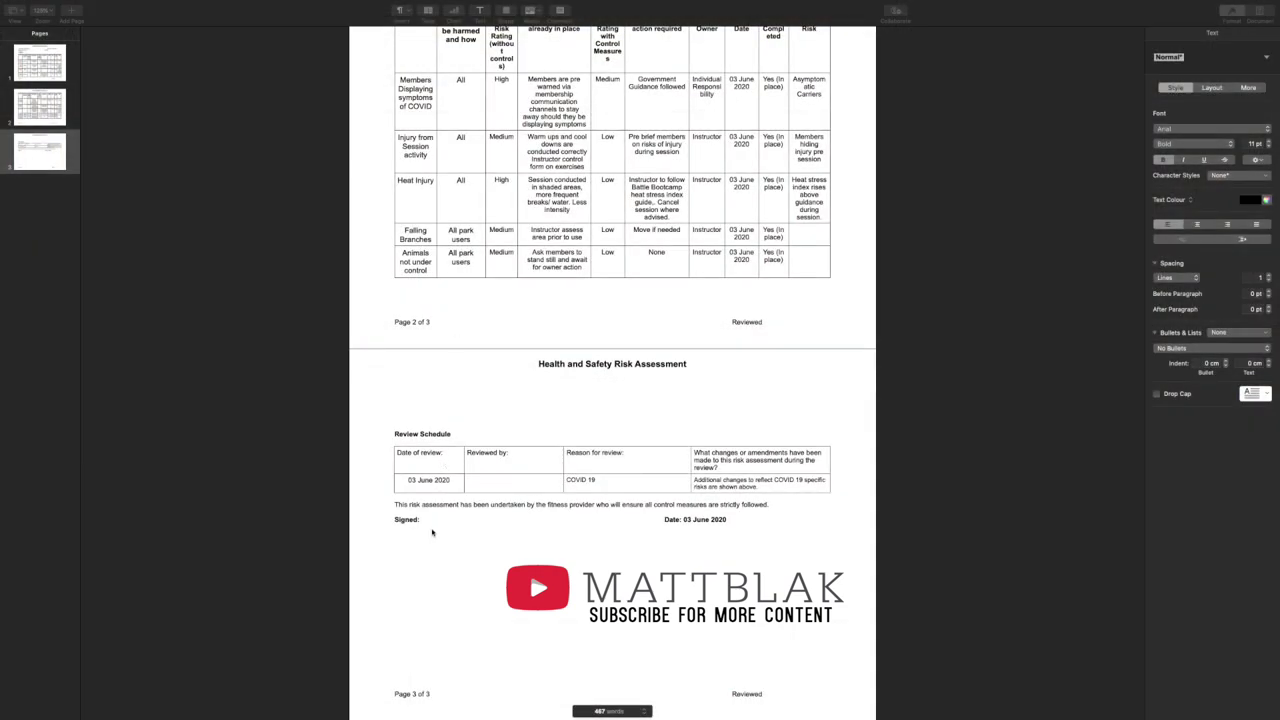
# Put the insertion point after 'Signed:' and add a sketch from the connected iPhone or iPad
pyautogui.click(441, 520)
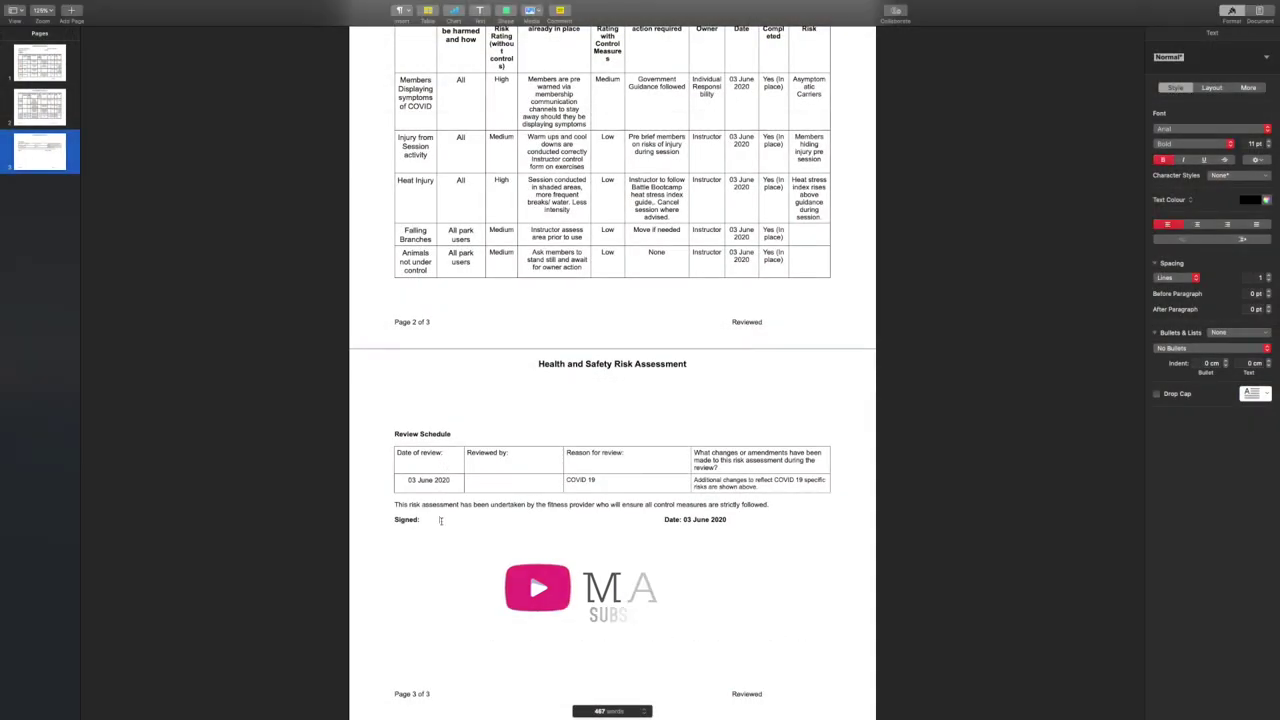
pyautogui.click(437, 520)
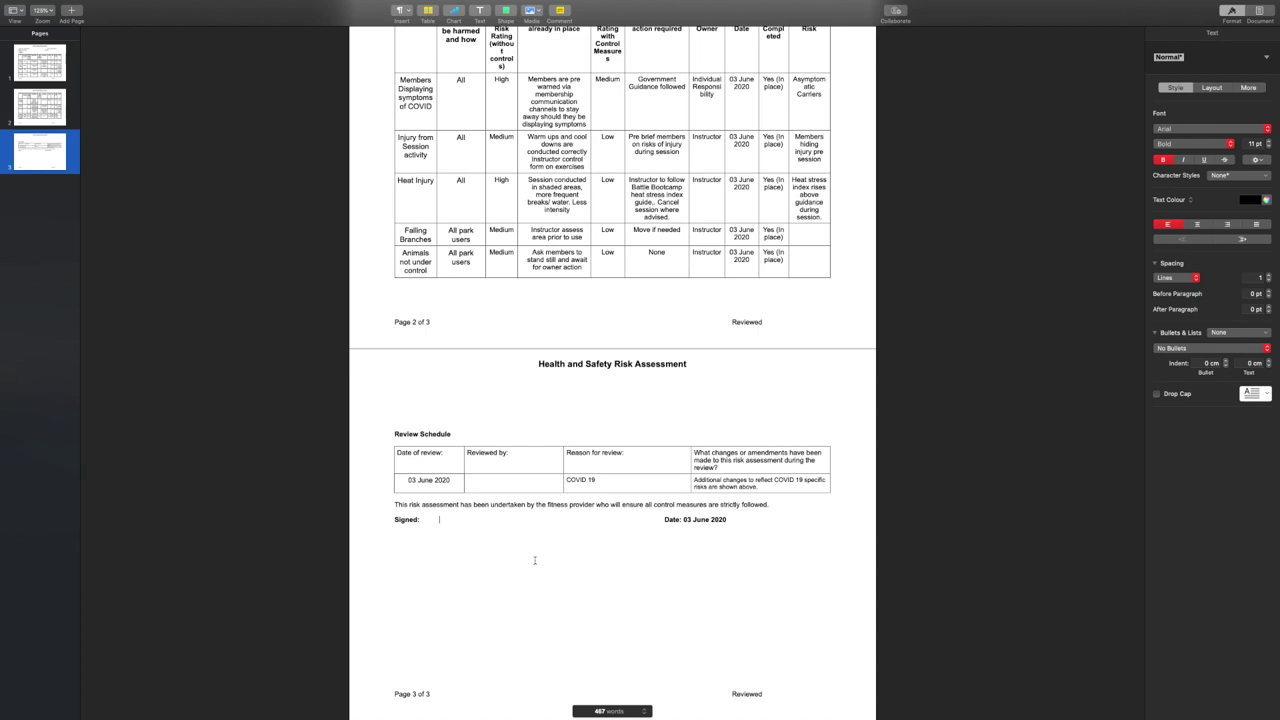
pyautogui.click(445, 518)
pyautogui.moveTo(225, 3)
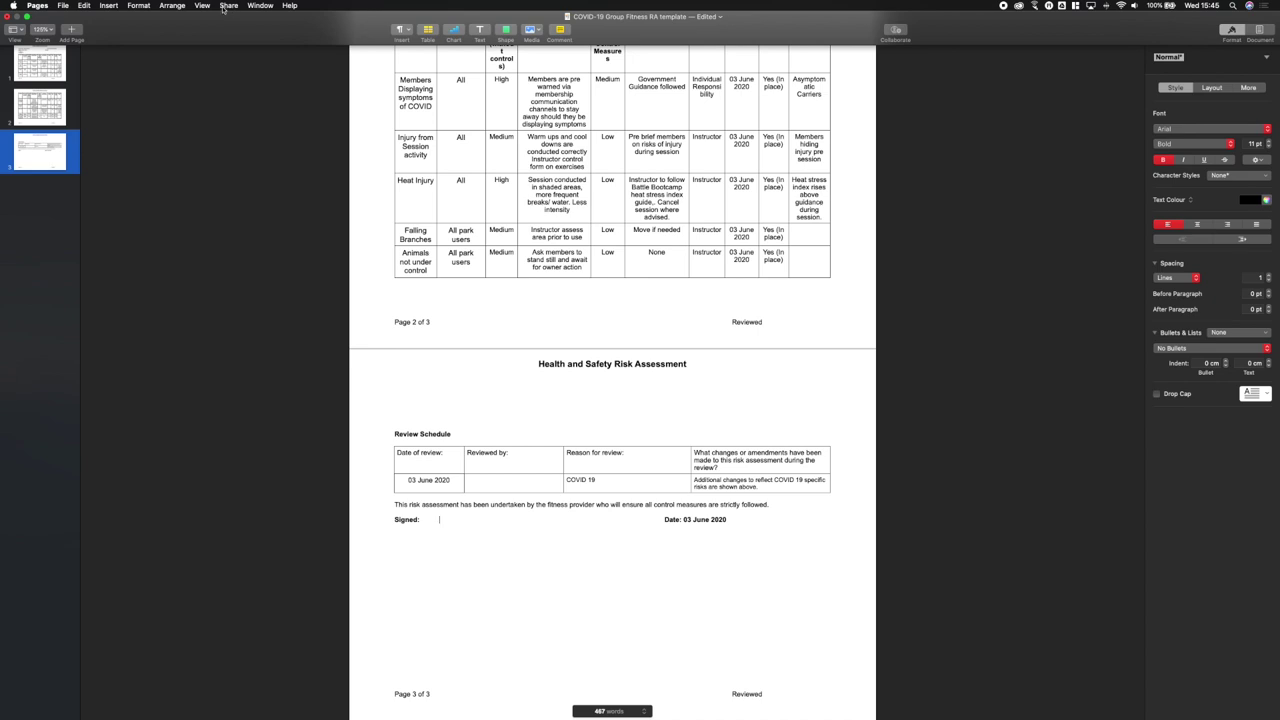
pyautogui.click(108, 5)
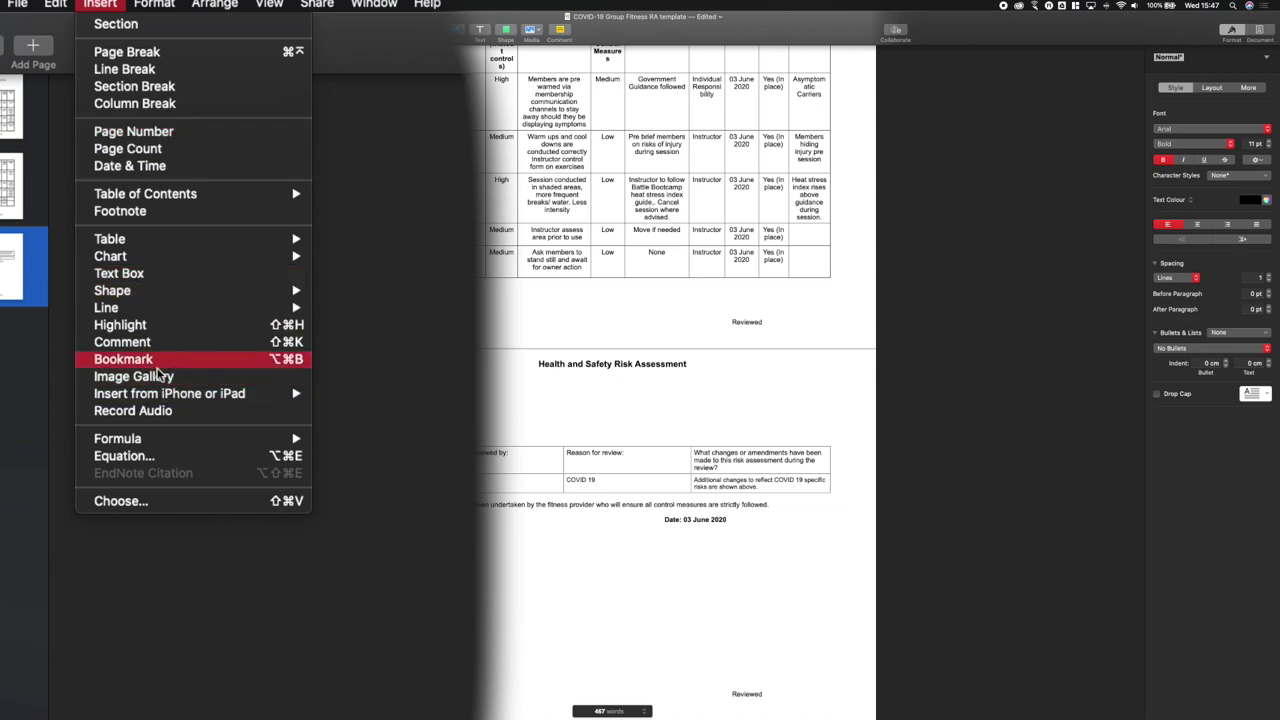
pyautogui.moveTo(169, 393)
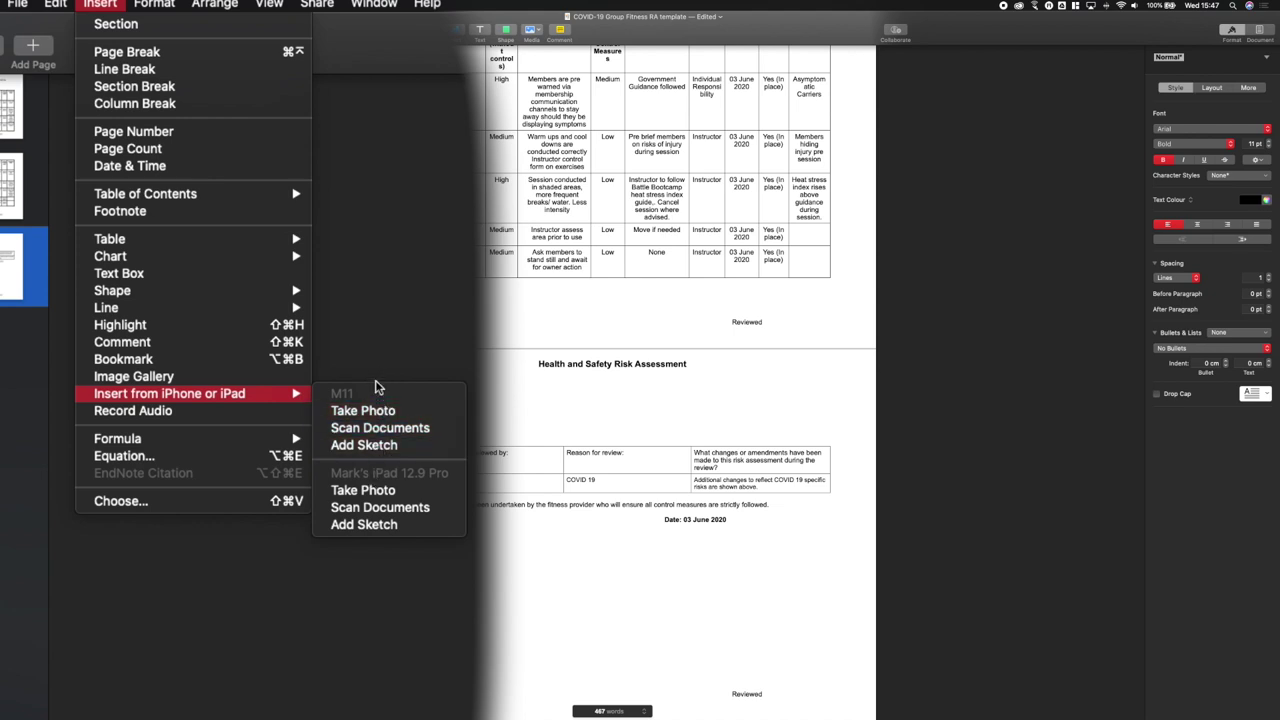
pyautogui.moveTo(36, 3)
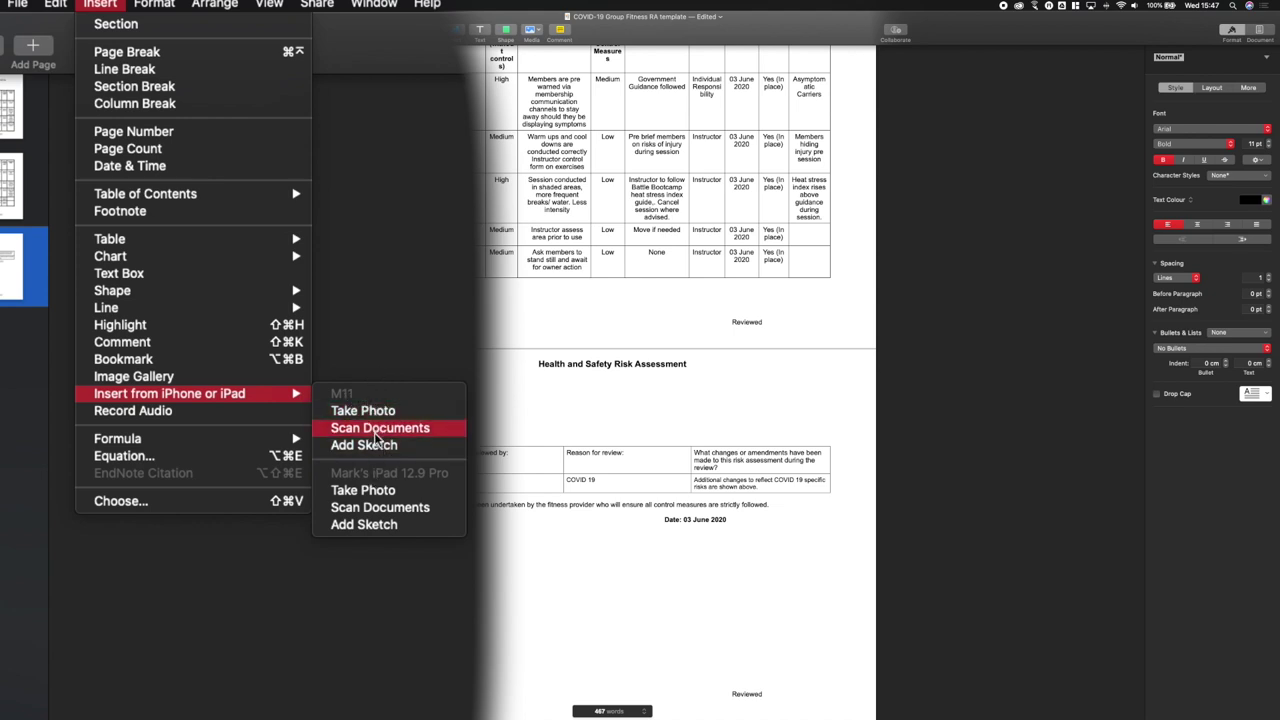
pyautogui.click(375, 445)
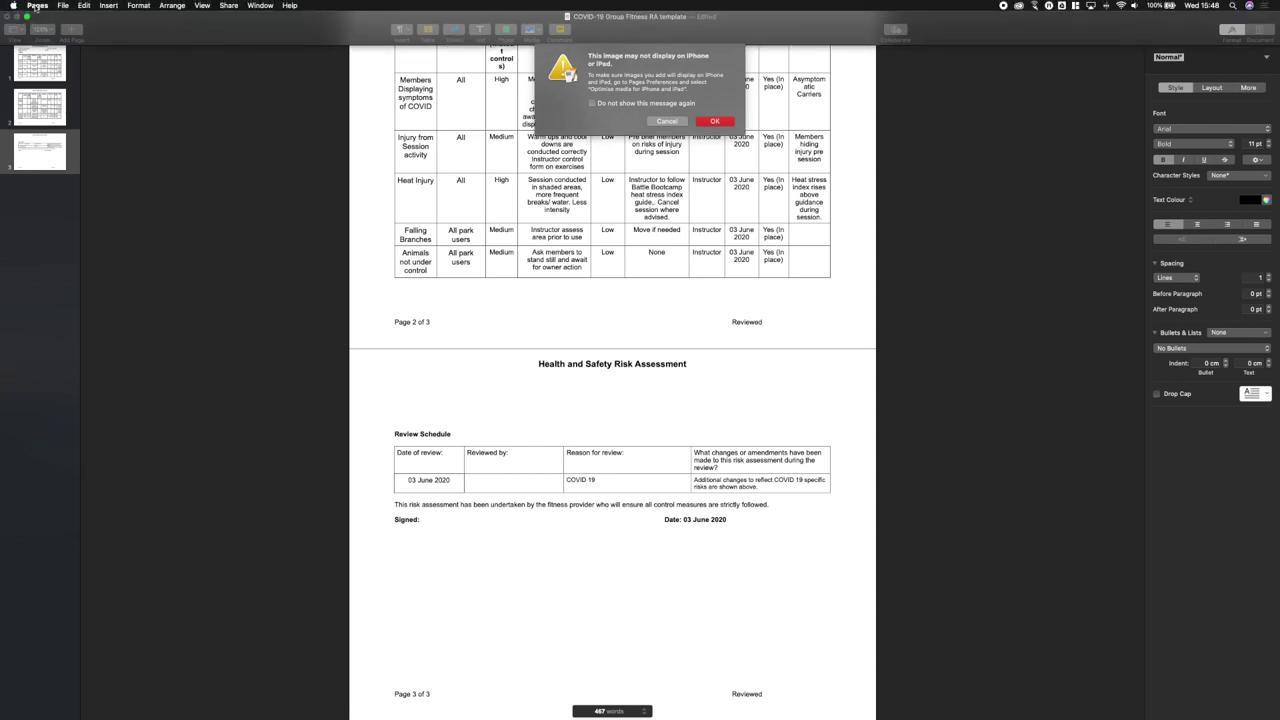
# Accept both image alerts and shrink the inserted signature to about 3.2 × 4.3 cm
pyautogui.click(712, 105)
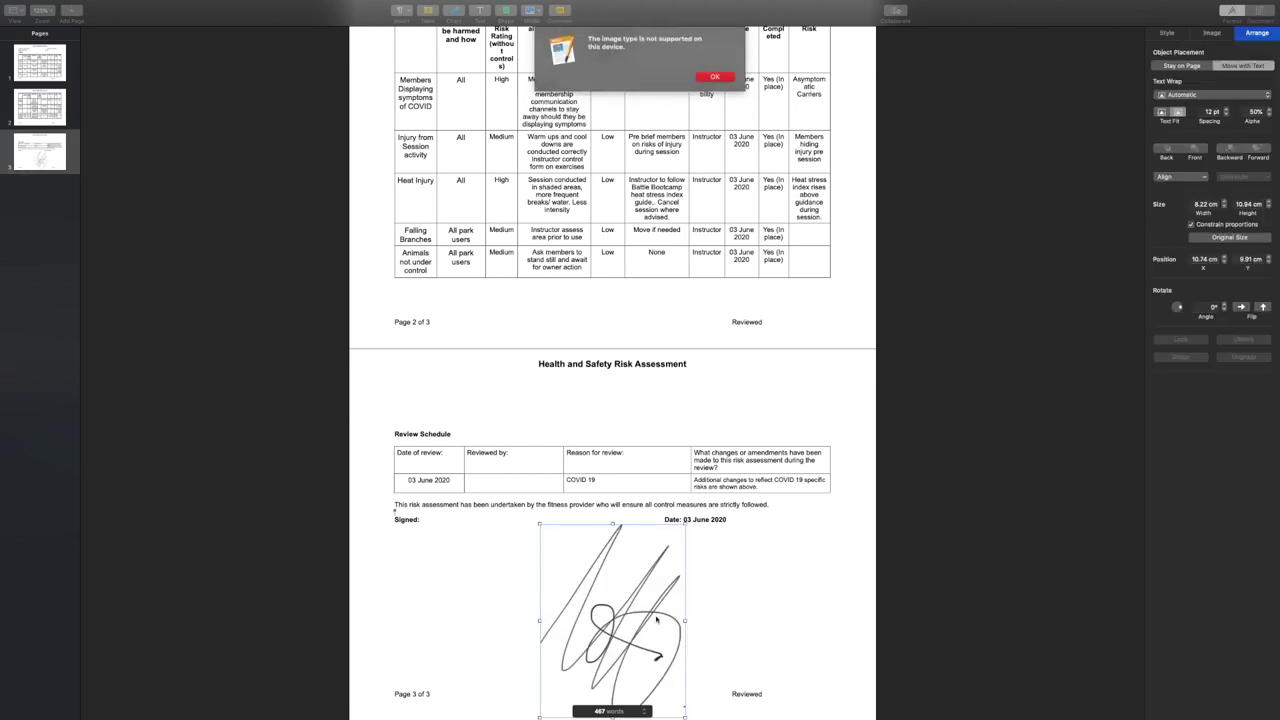
pyautogui.click(716, 78)
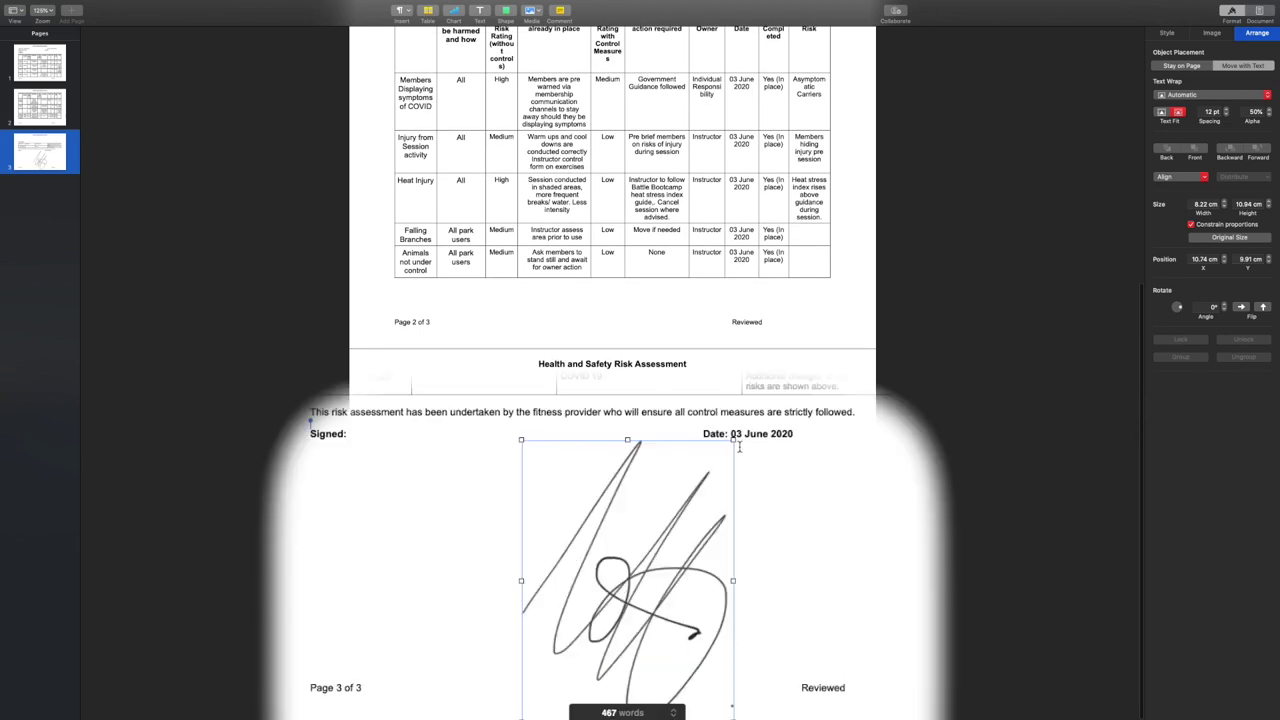
pyautogui.moveTo(684, 524); pyautogui.dragTo(612, 620)
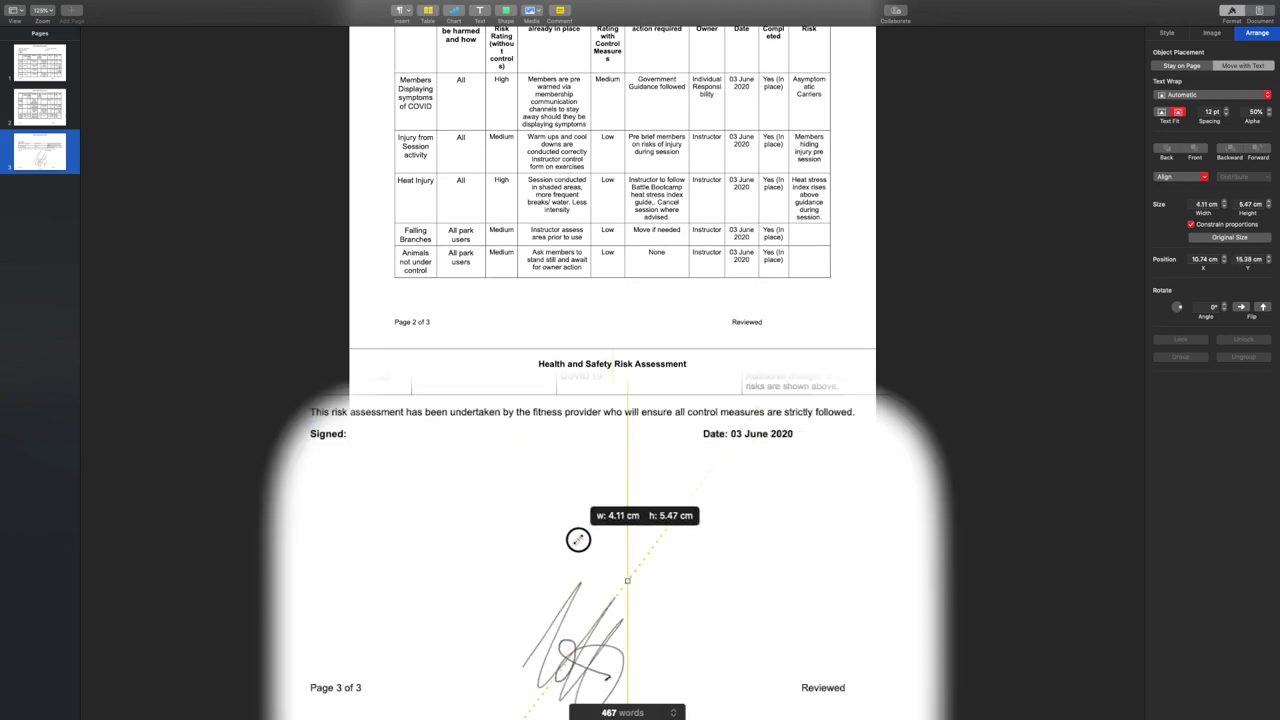
pyautogui.moveTo(579, 543); pyautogui.dragTo(537, 562)
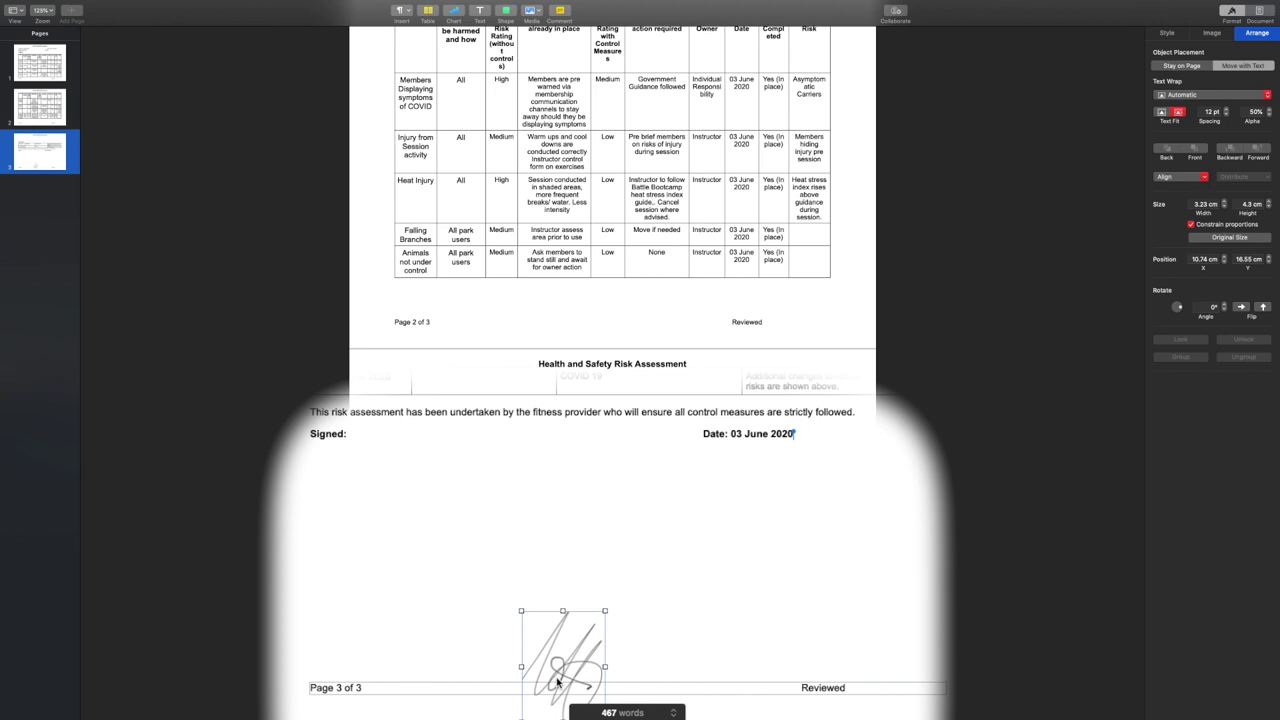
# Reselect the signature and shrink it further to about 2.65 × 3.52 cm
pyautogui.click(540, 684)
pyautogui.click(558, 665)
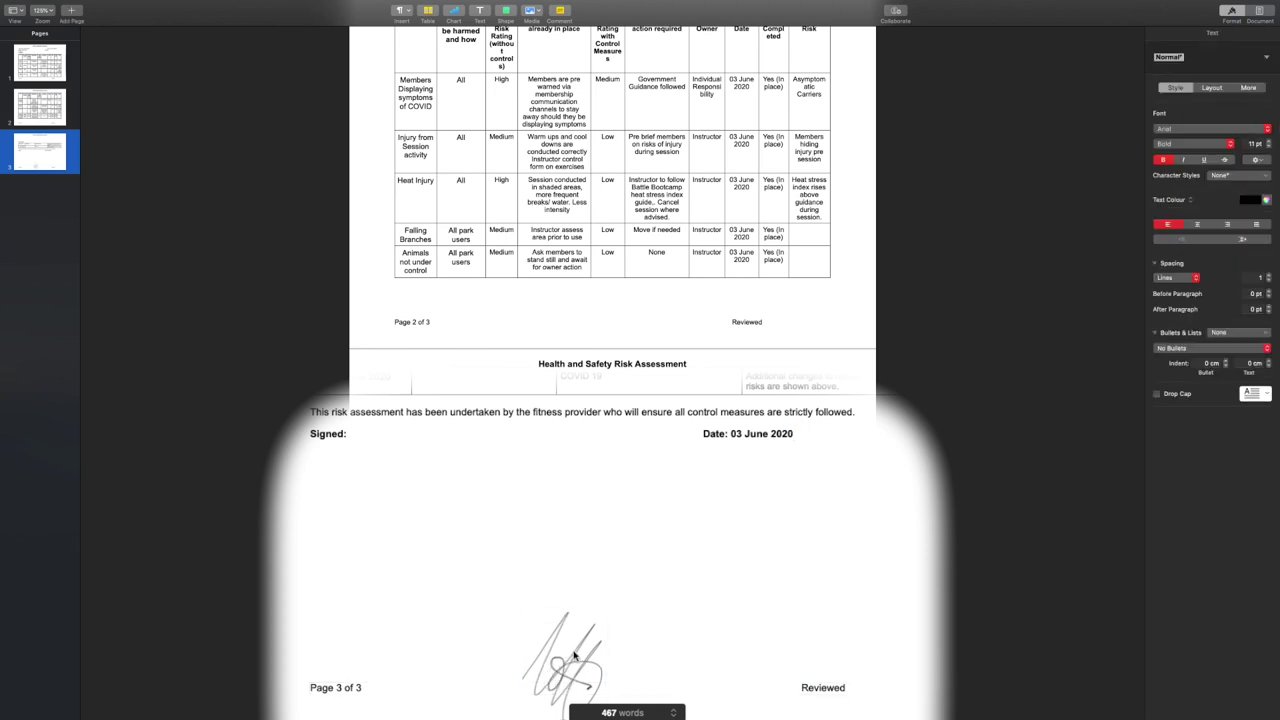
pyautogui.click(558, 665)
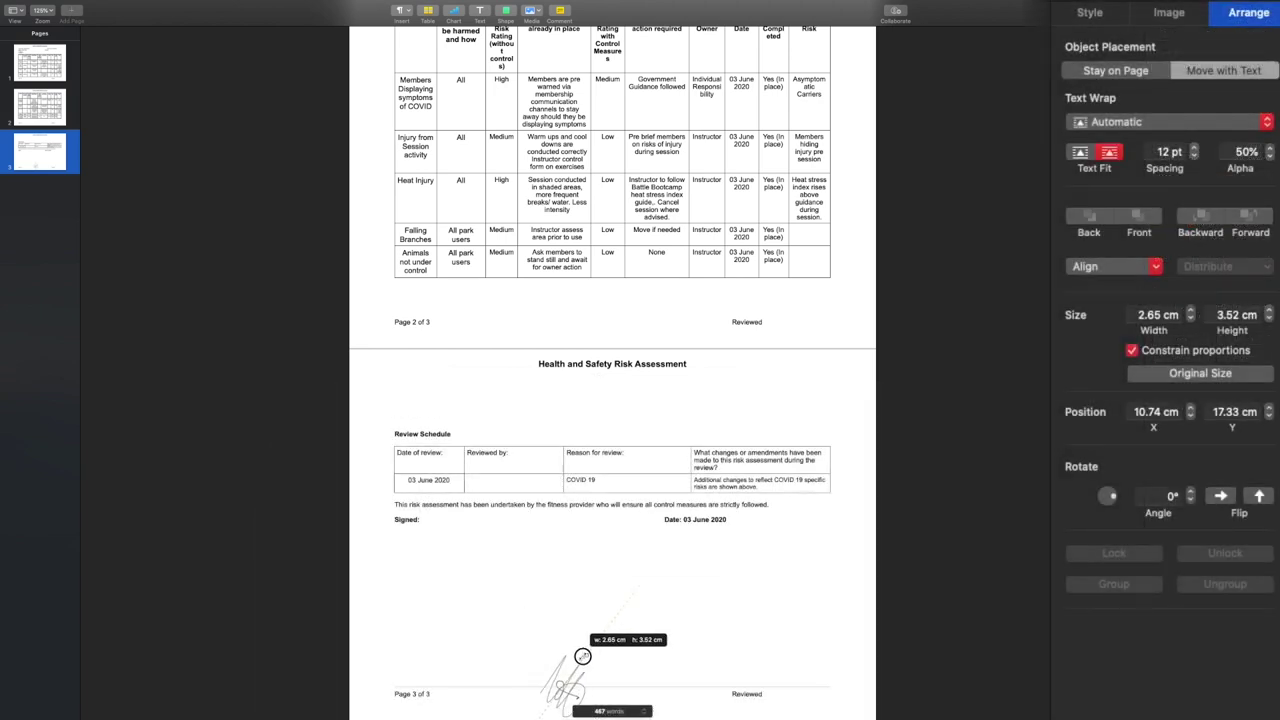
pyautogui.moveTo(597, 641); pyautogui.dragTo(583, 656)
pyautogui.click(530, 652)
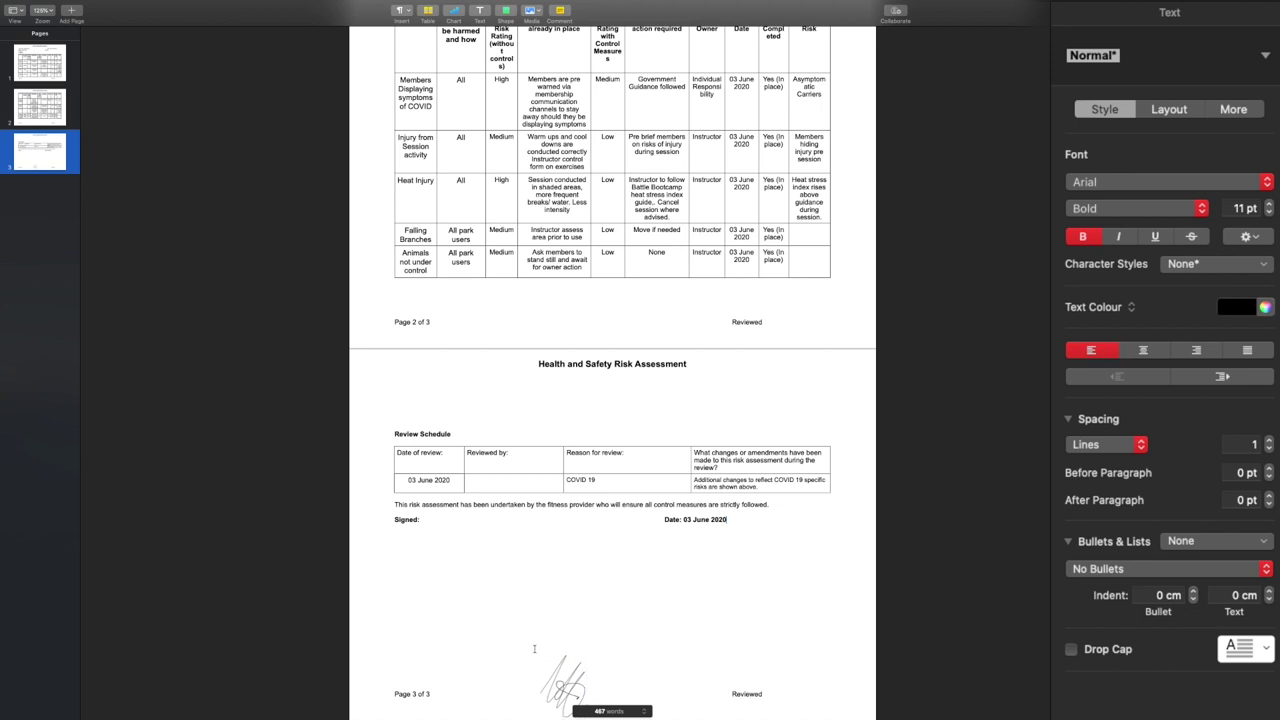
# Nudge the signature image upward toward the Signed: line with the arrow keys
pyautogui.click(560, 676)
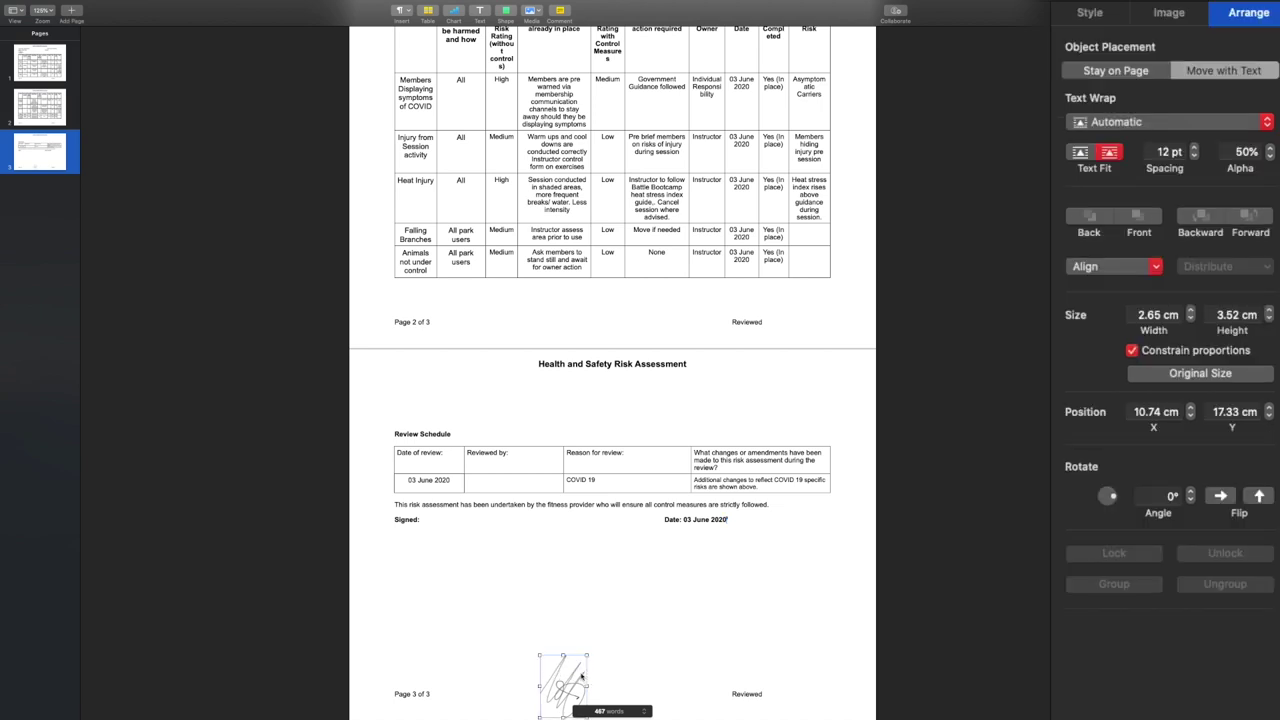
pyautogui.press('Up')
pyautogui.press('Up')
pyautogui.press('Up')
pyautogui.press('Up')
pyautogui.press('Up')
pyautogui.press('Up')
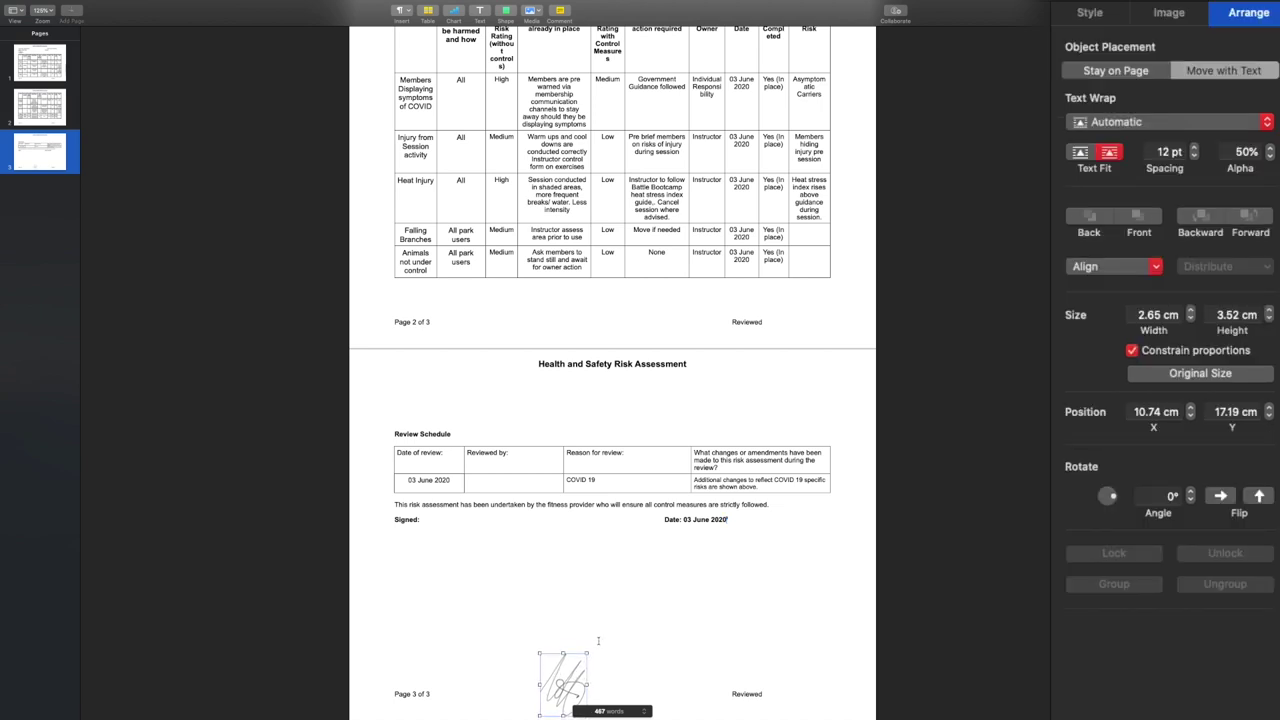
pyautogui.press('Up')
pyautogui.press('Up')
pyautogui.press('Up')
pyautogui.press('Up')
pyautogui.press('Up')
pyautogui.press('Up')
pyautogui.press('Up')
pyautogui.press('Up')
pyautogui.press('Up')
pyautogui.press('Up')
pyautogui.press('Up')
pyautogui.press('Up')
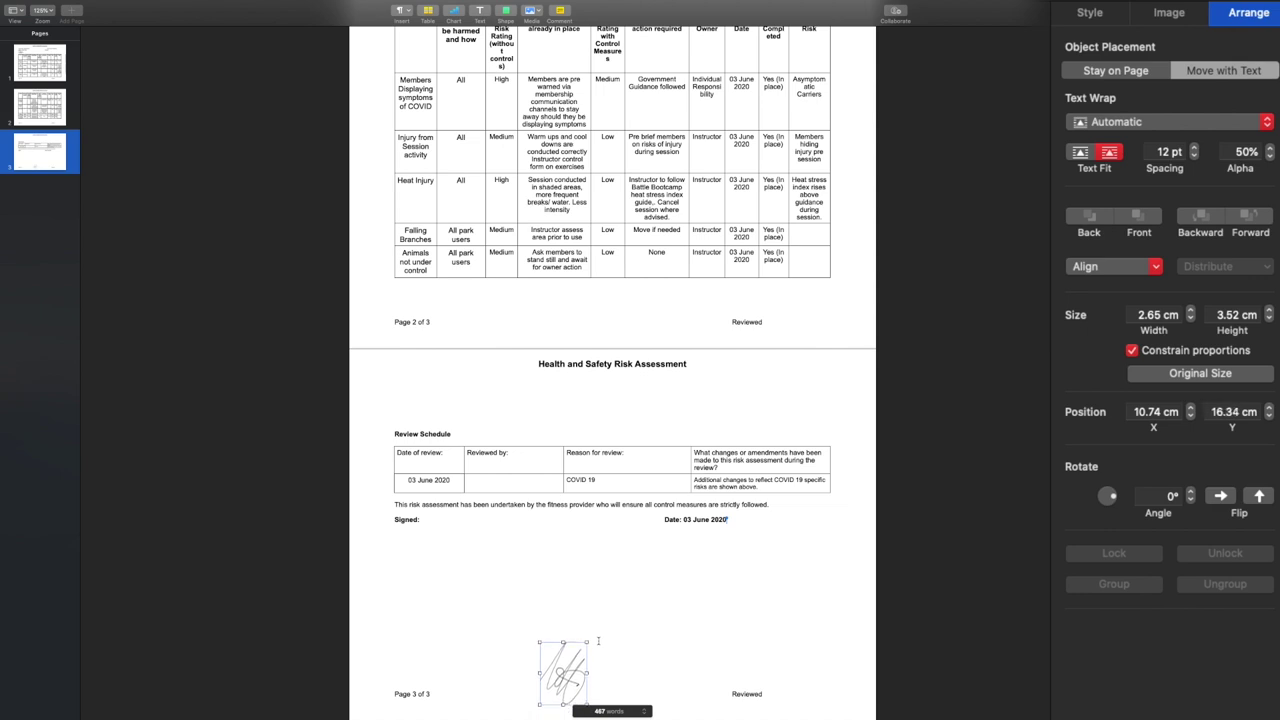
pyautogui.press('Up')
pyautogui.press('Up')
pyautogui.press('Up')
pyautogui.press('Up')
pyautogui.press('Up')
pyautogui.press('Up')
pyautogui.press('Up')
pyautogui.press('Up')
pyautogui.press('Up')
pyautogui.press('Up')
pyautogui.press('Up')
pyautogui.press('Up')
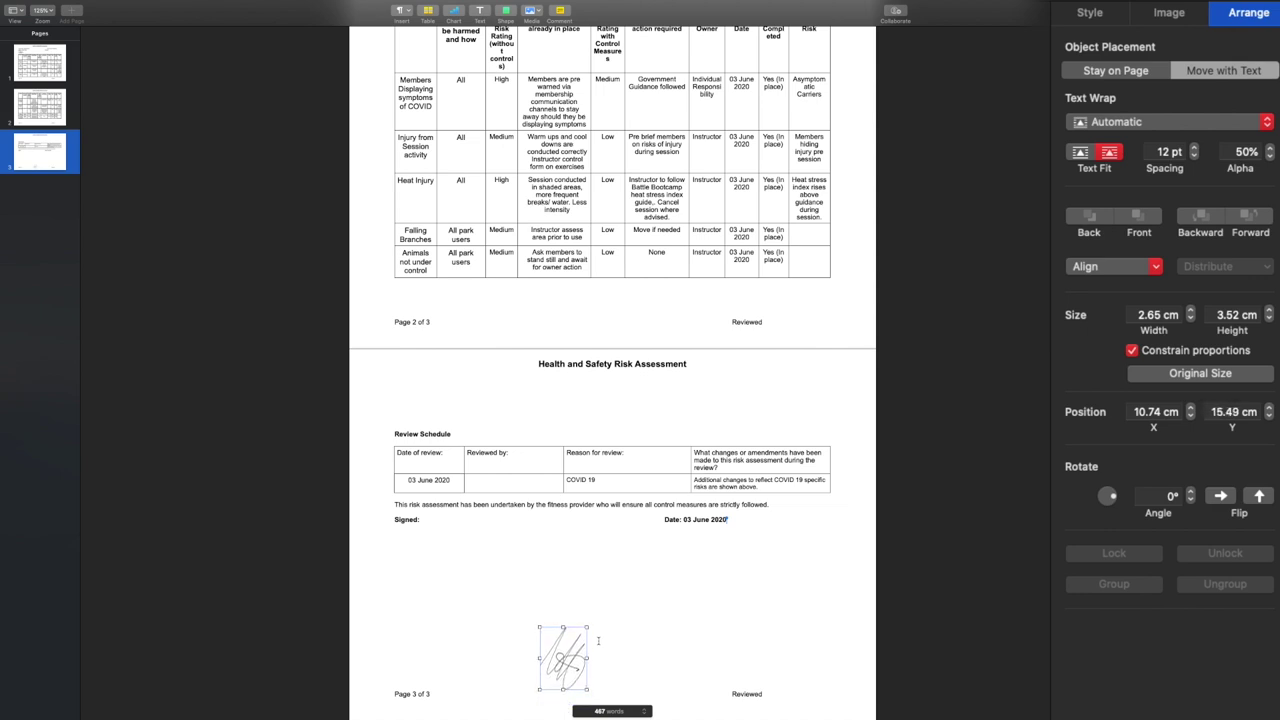
pyautogui.press('Up')
pyautogui.press('Up')
pyautogui.press('Up')
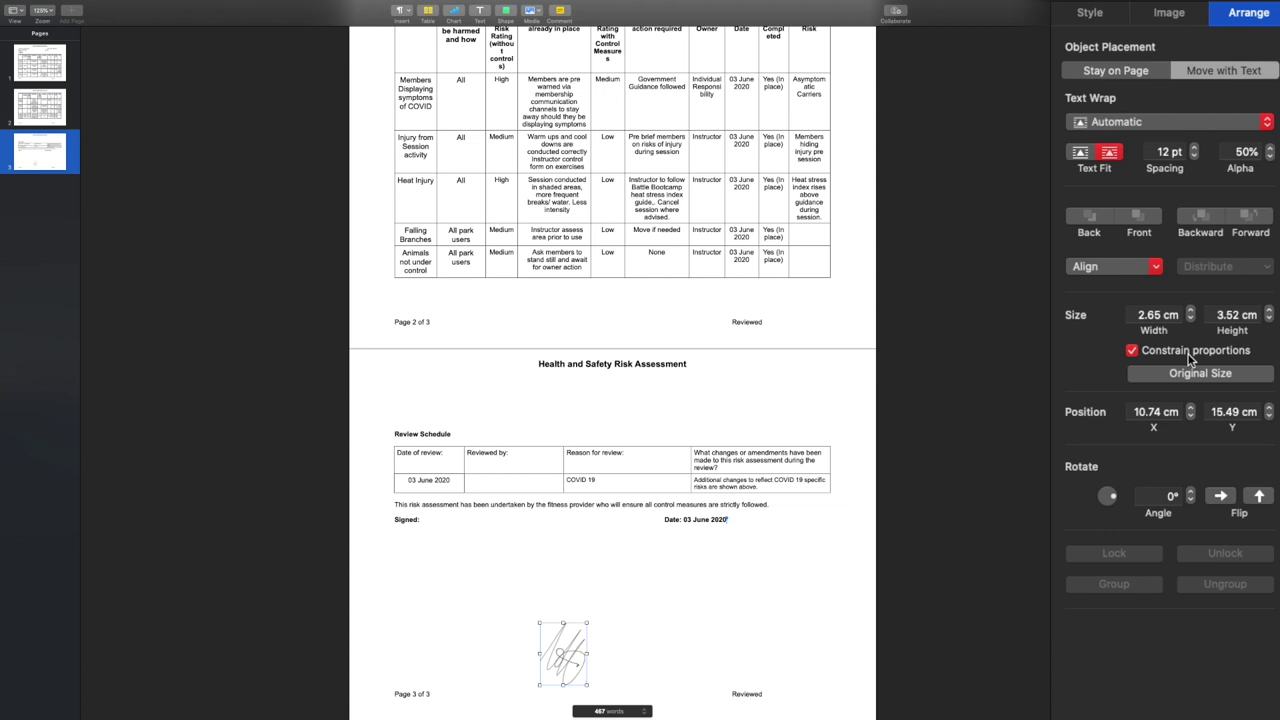
# Set the signature's Object Placement to Stay on Page in the Arrange sidebar
pyautogui.click(1178, 12)
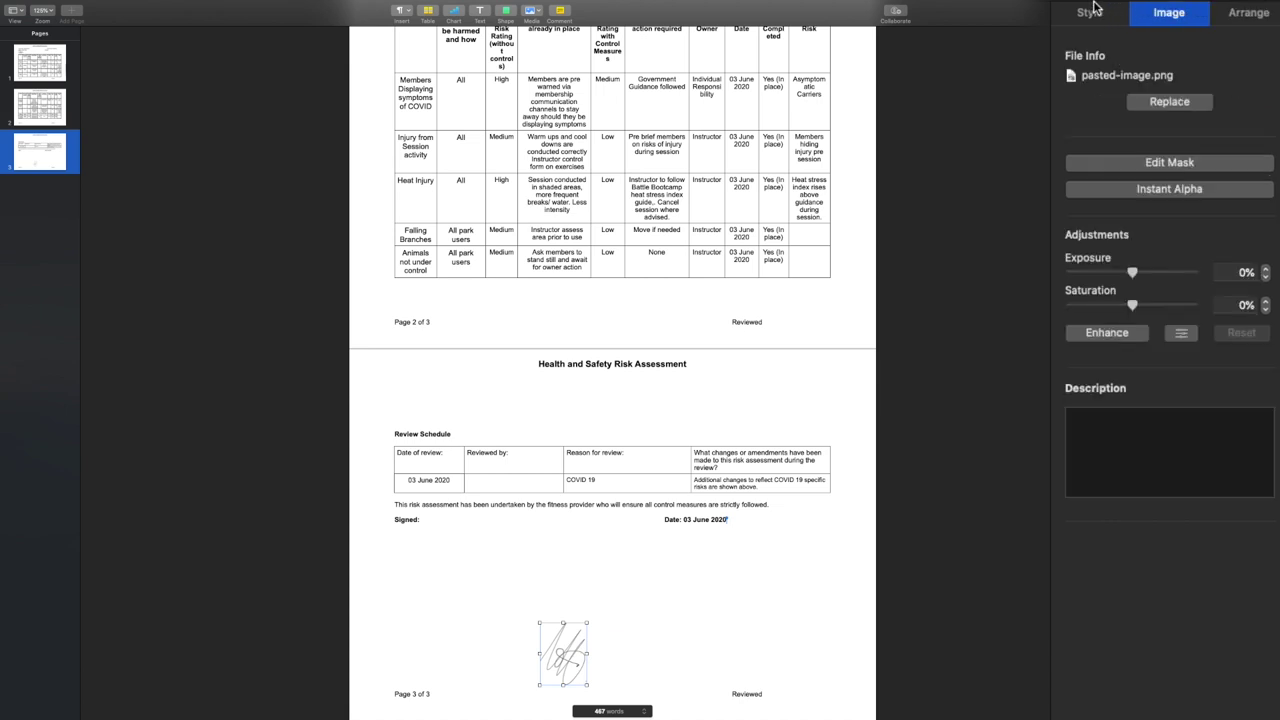
pyautogui.click(1240, 25)
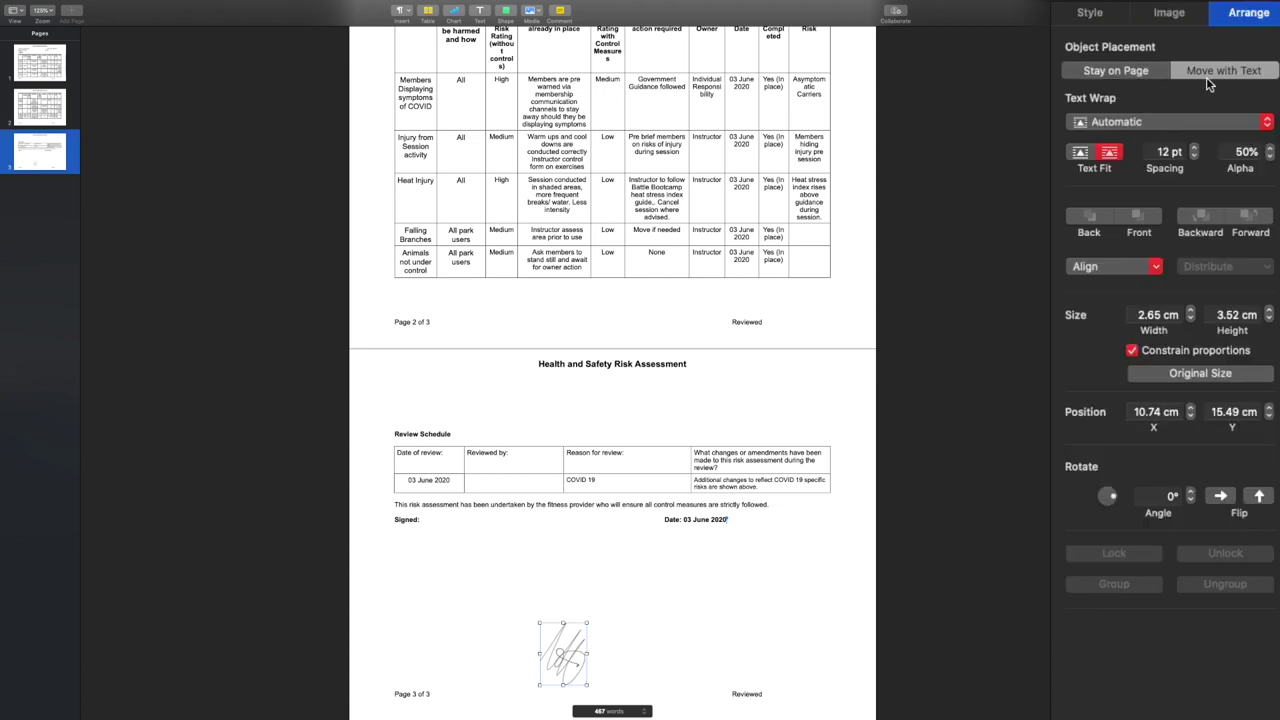
pyautogui.click(1135, 70)
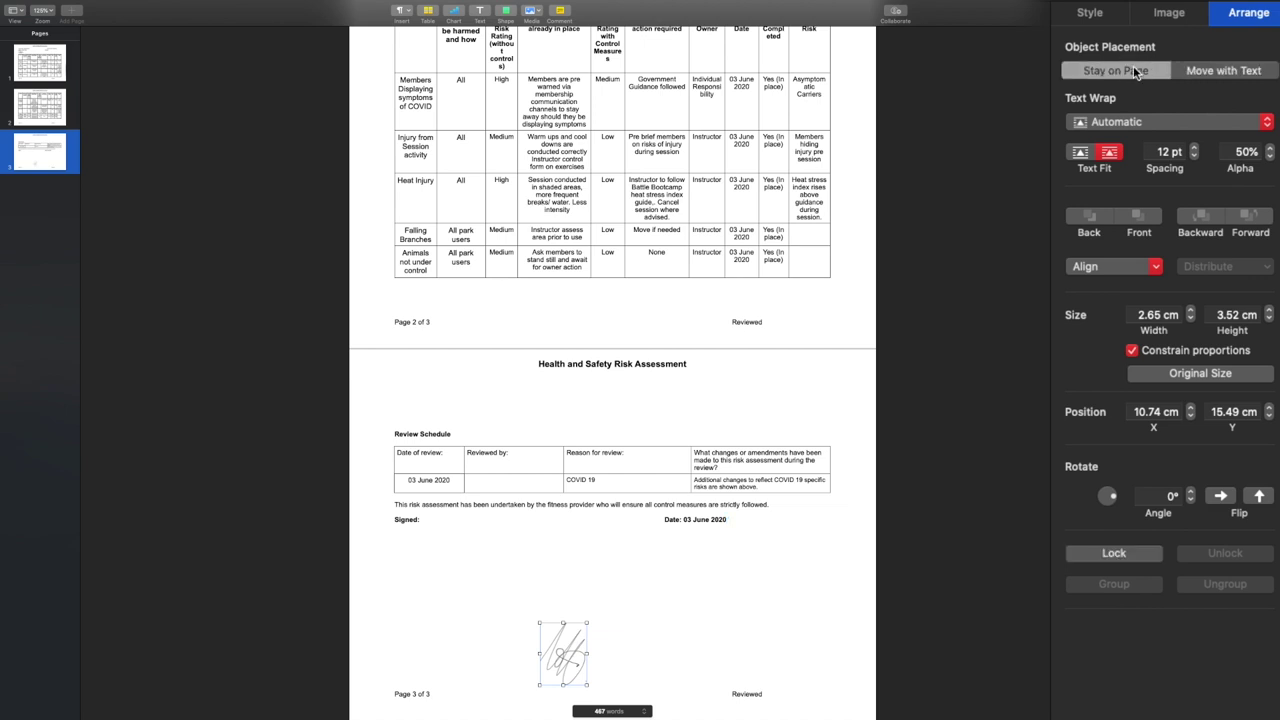
pyautogui.click(1134, 121)
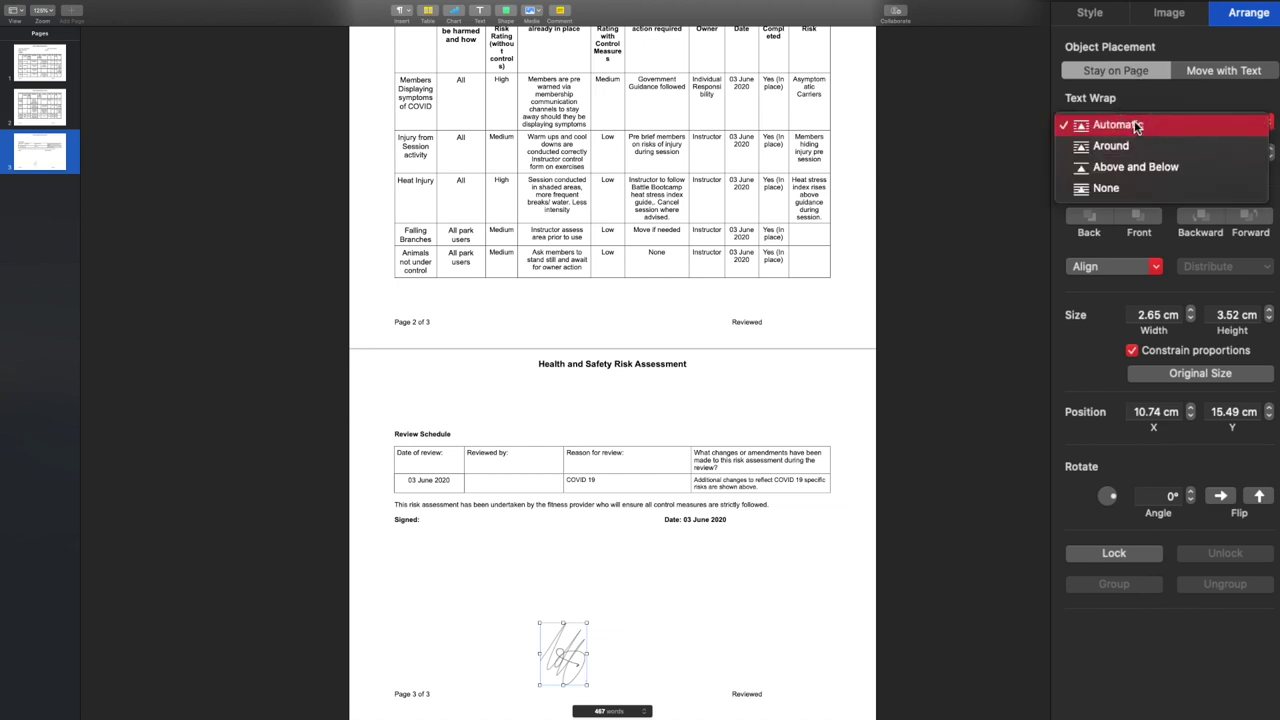
# Set Text Wrap to None and step Position Y to 10.49 cm, just below Signed:
pyautogui.click(1101, 189)
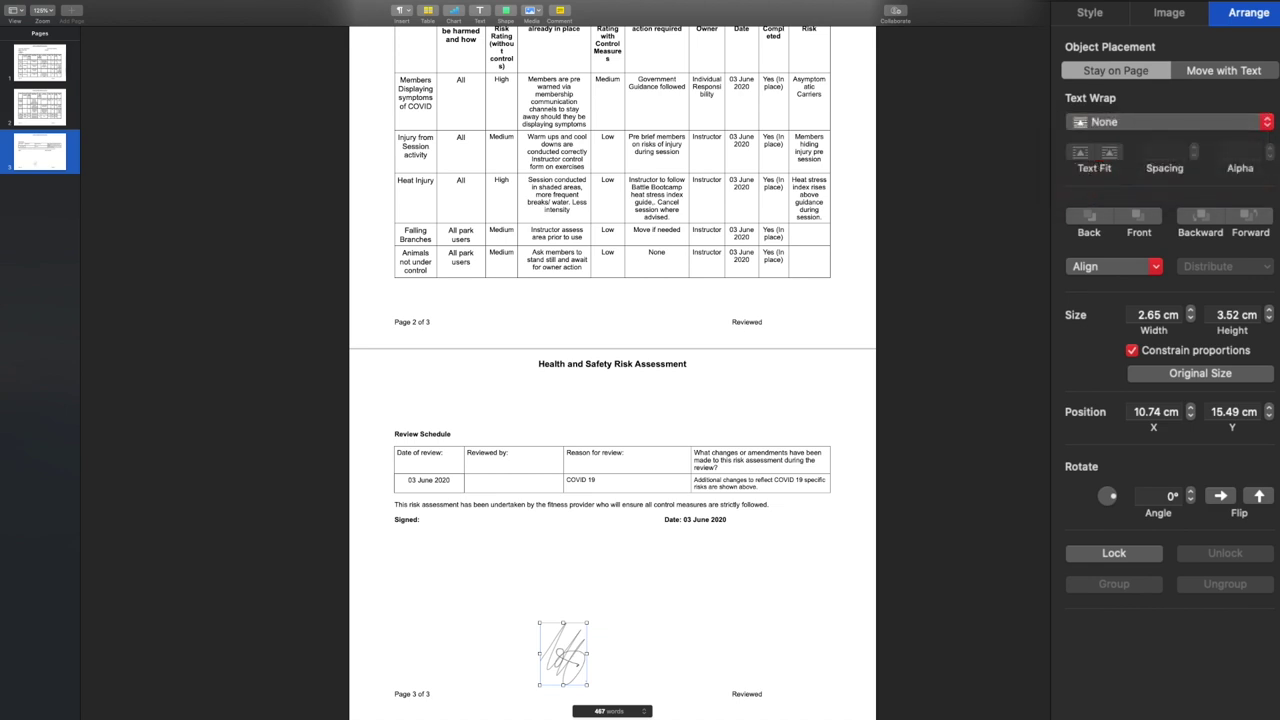
pyautogui.click(1269, 409)
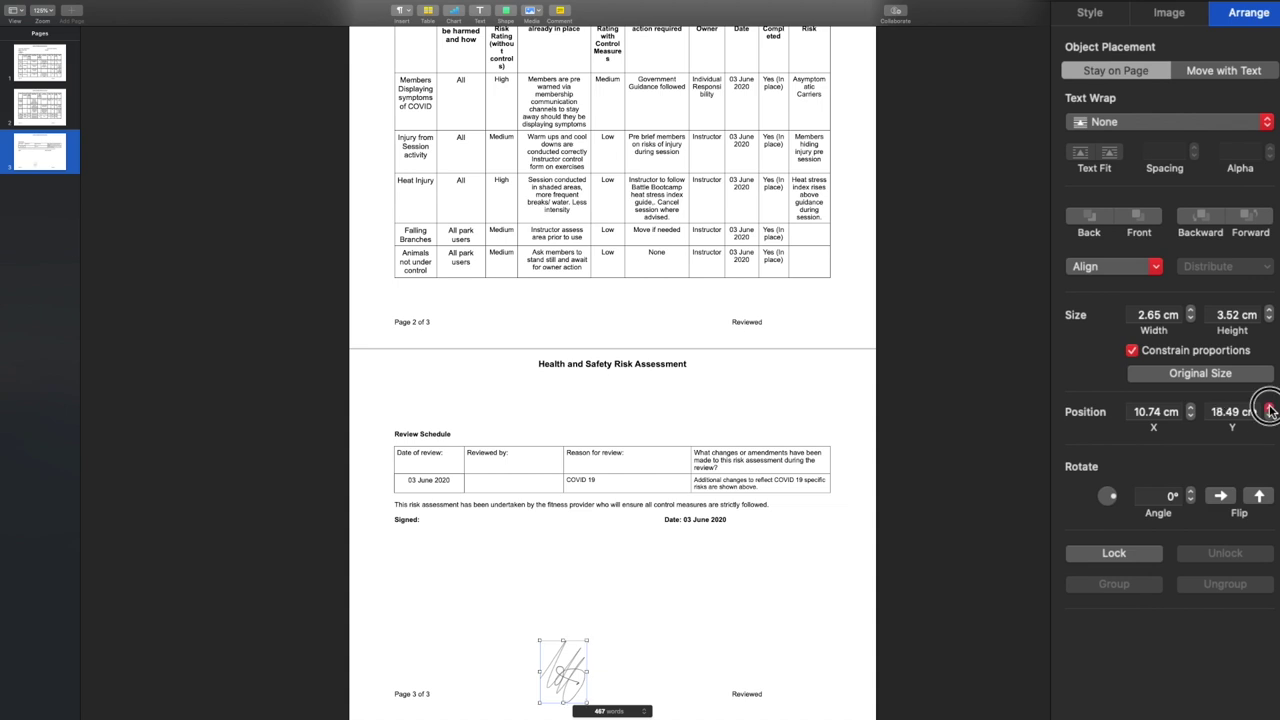
pyautogui.click(1268, 417)
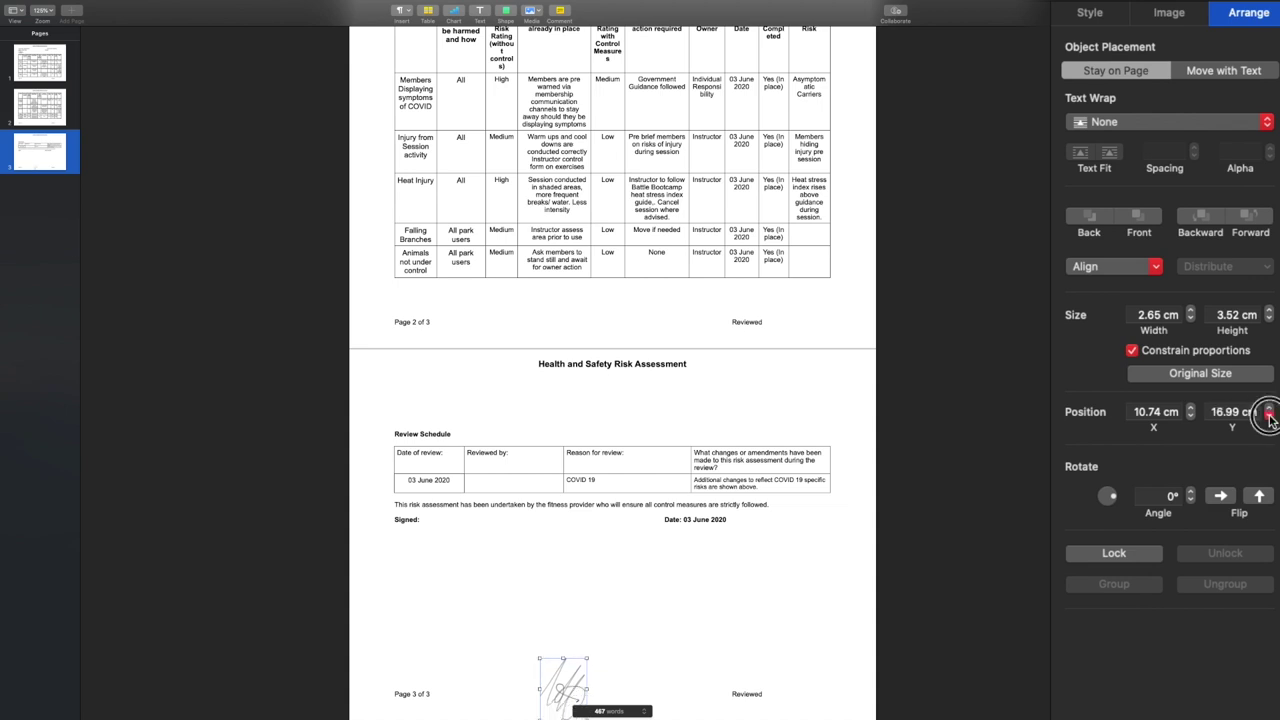
pyautogui.click(1269, 419)
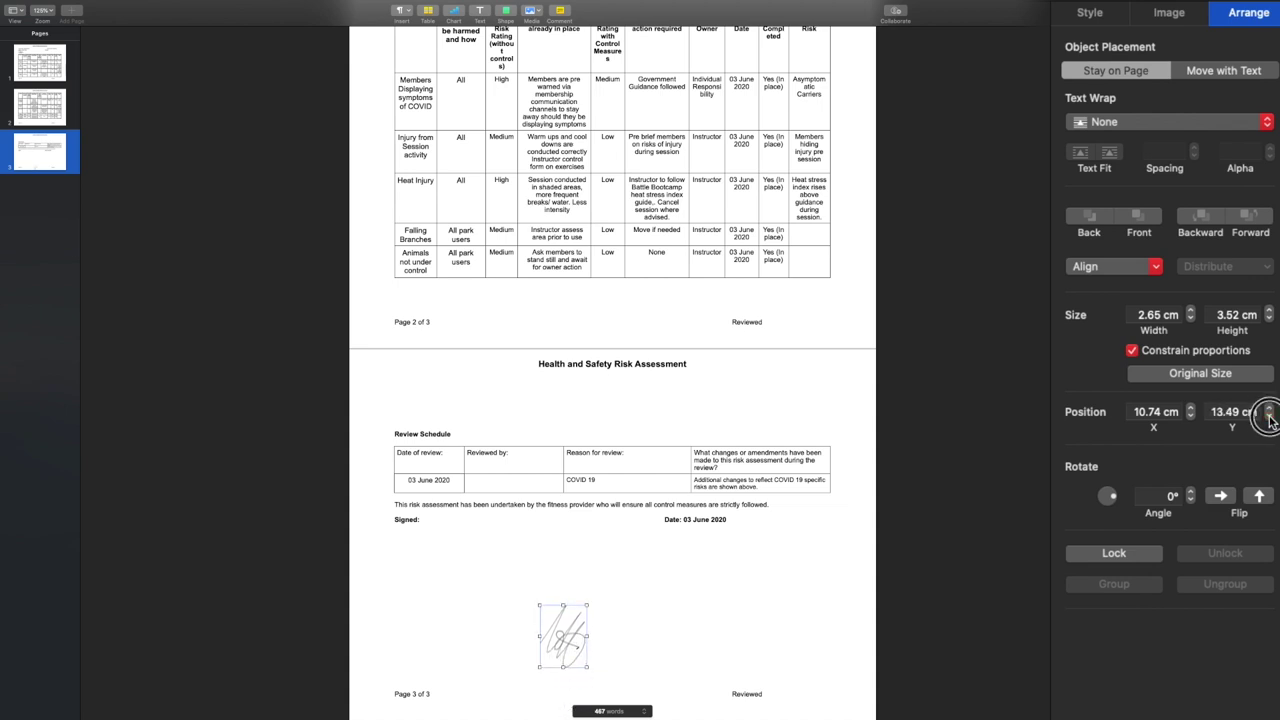
pyautogui.click(1269, 419)
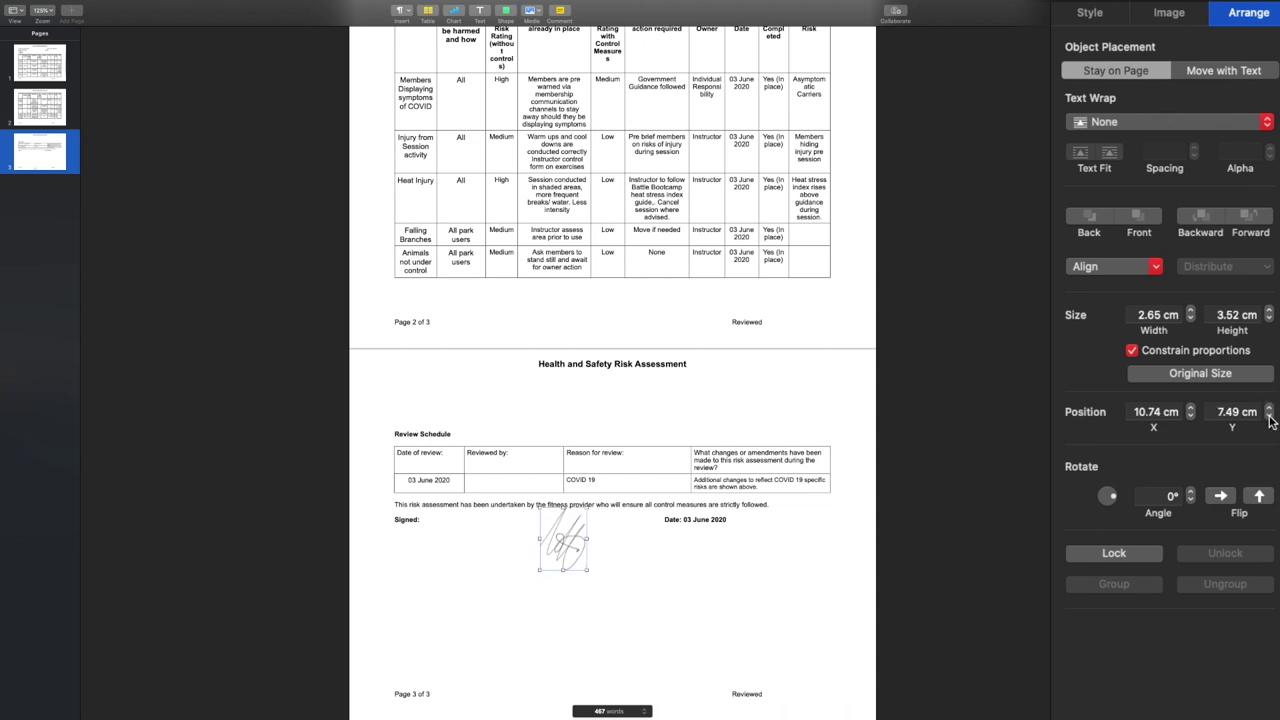
pyautogui.click(1270, 413)
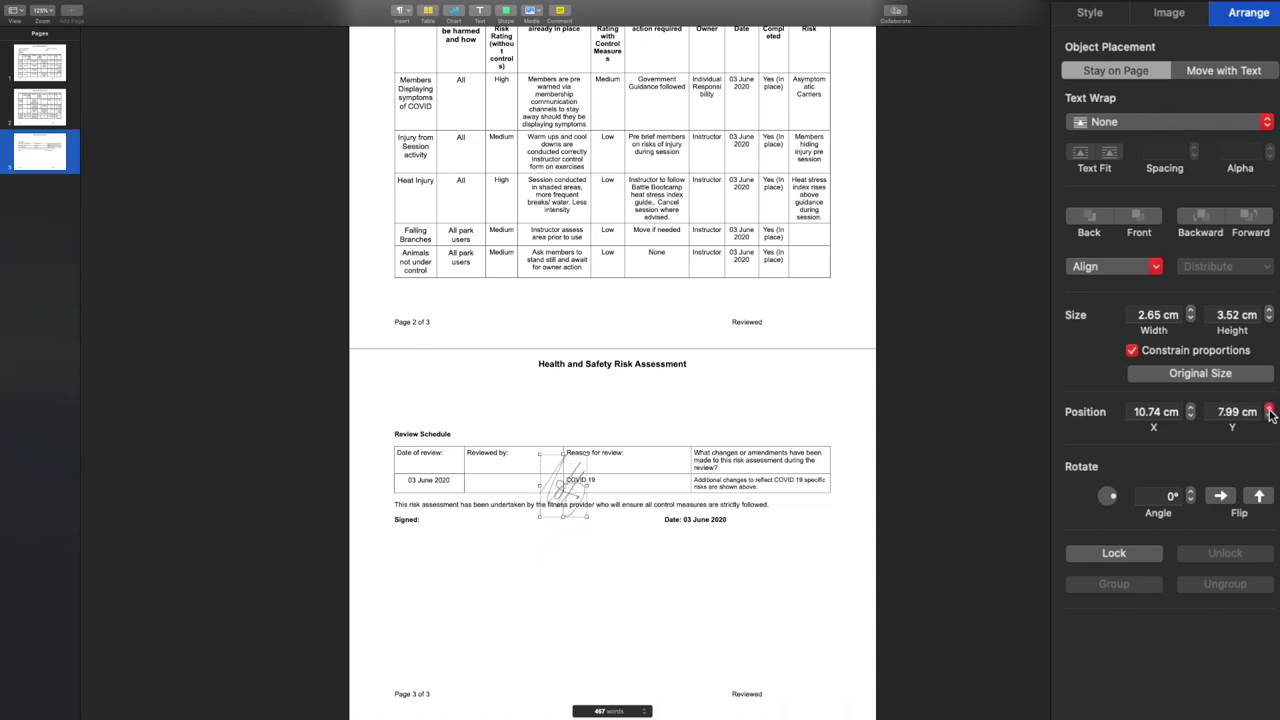
pyautogui.click(1270, 413)
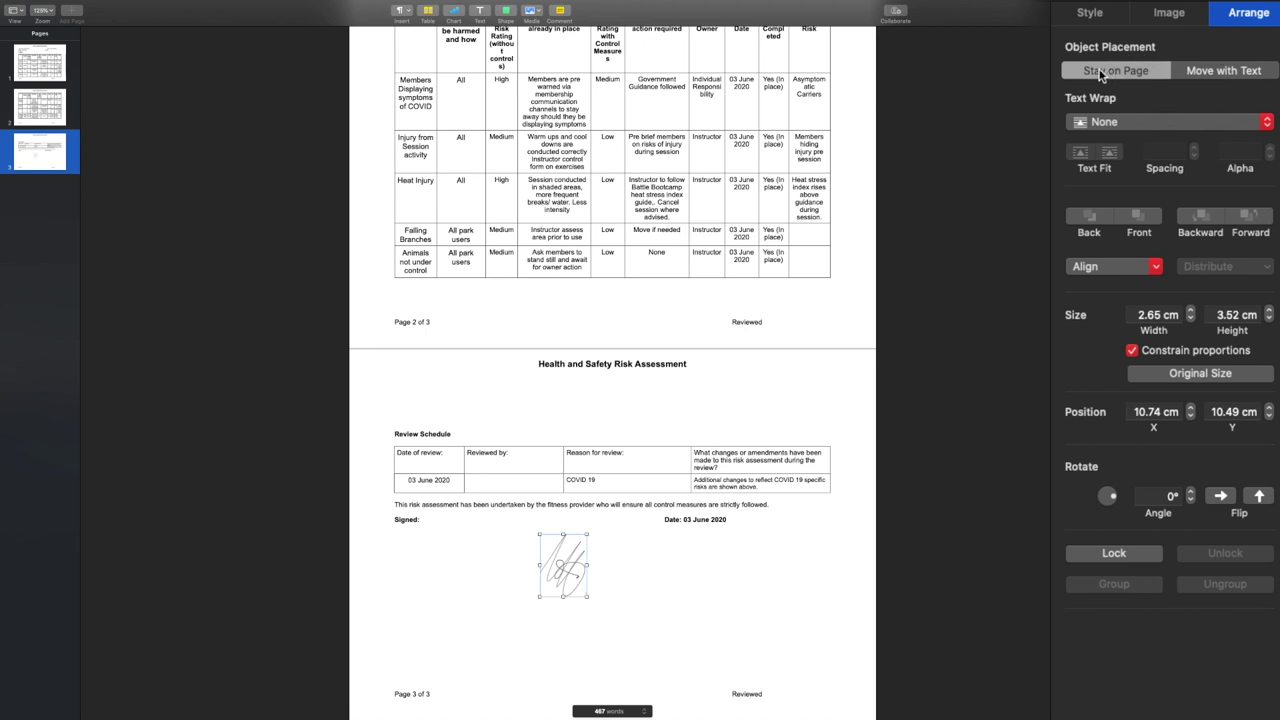
pyautogui.click(1190, 126)
# Shrink the signature to 1.28 × 1.71 cm and position it at X 4.24 cm, Y 8.99 cm
pyautogui.click(1190, 127)
pyautogui.moveTo(585, 597); pyautogui.dragTo(564, 560)
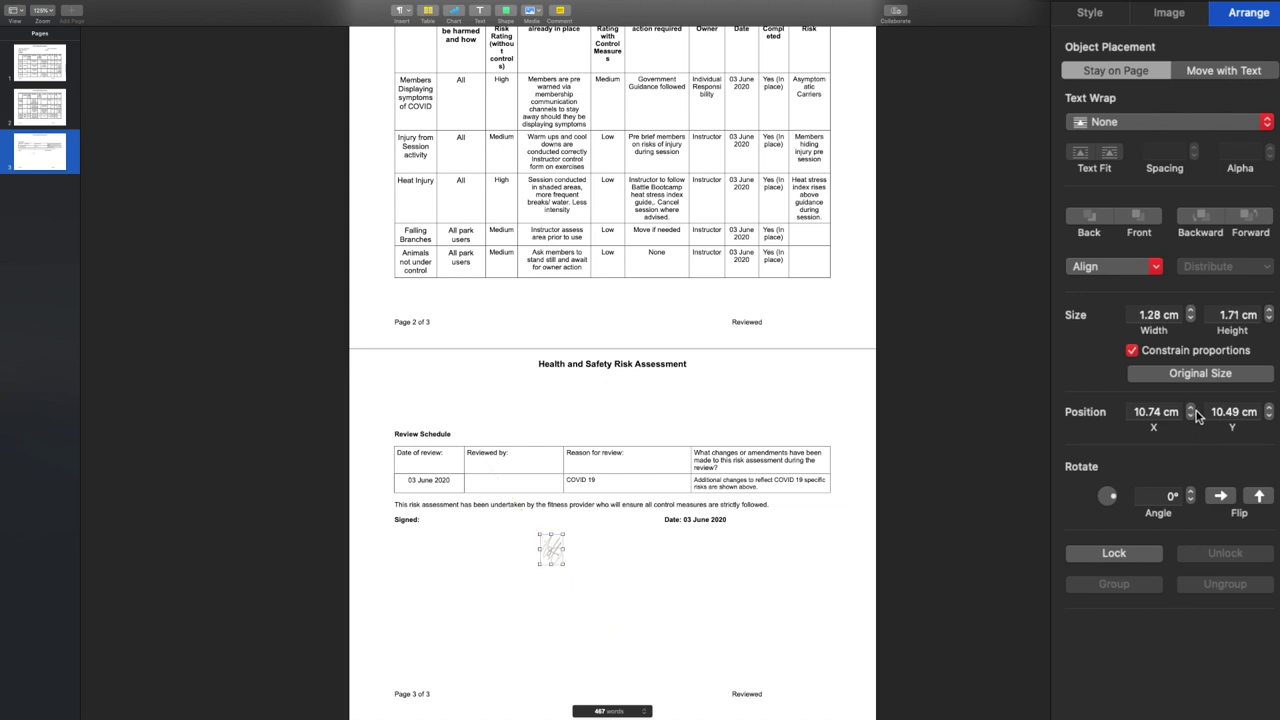
pyautogui.click(1192, 408)
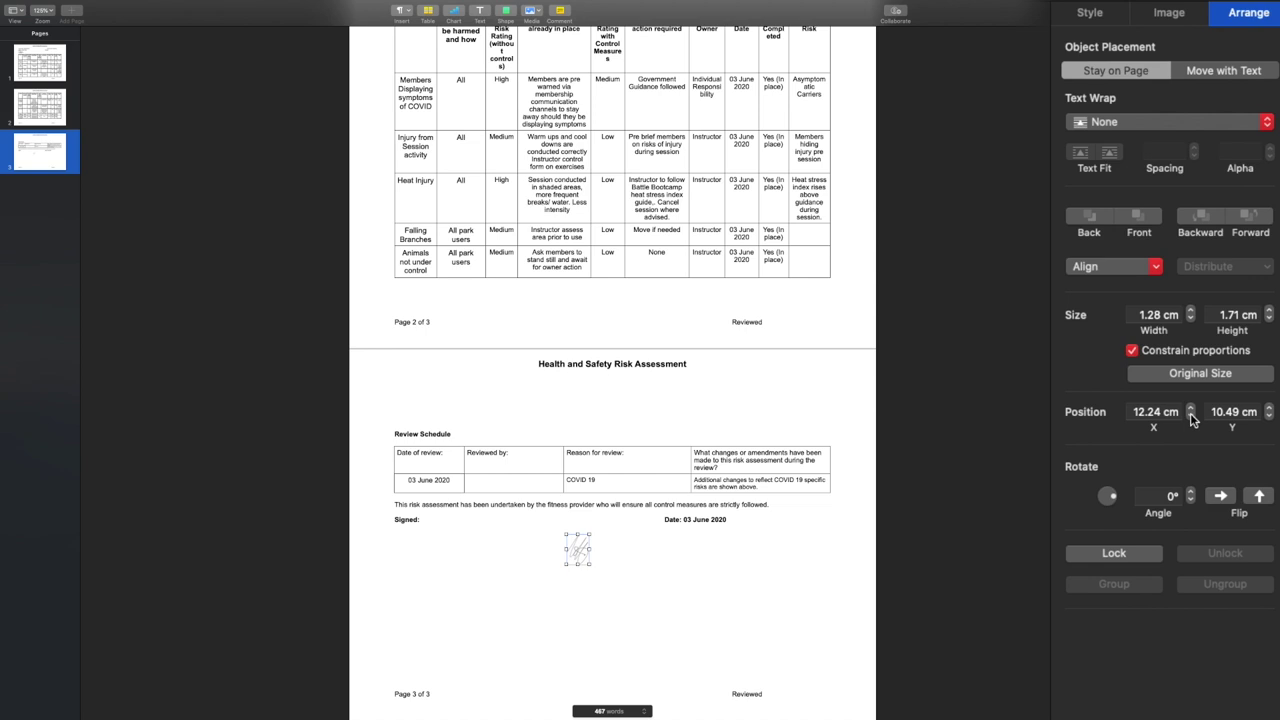
pyautogui.click(1192, 418)
pyautogui.click(1192, 418)
pyautogui.click(1192, 418)
pyautogui.click(1192, 418)
pyautogui.click(1192, 418)
pyautogui.click(1192, 418)
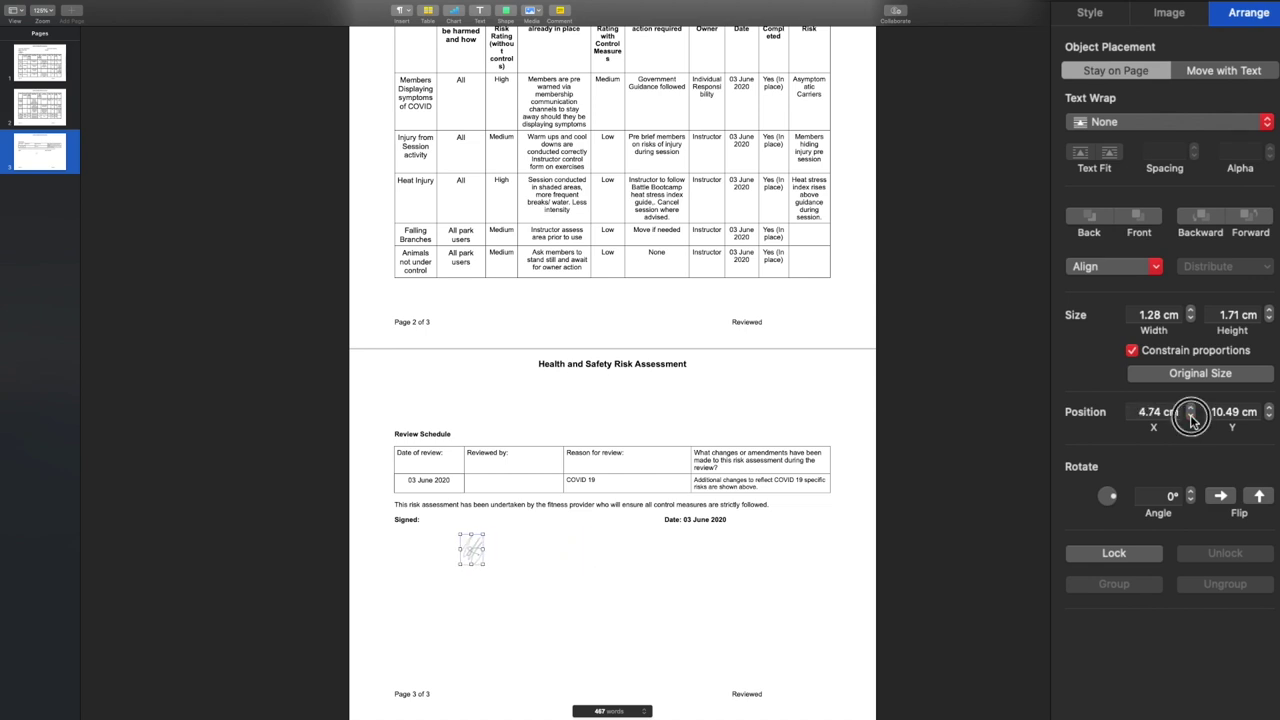
pyautogui.click(1269, 416)
pyautogui.click(1269, 416)
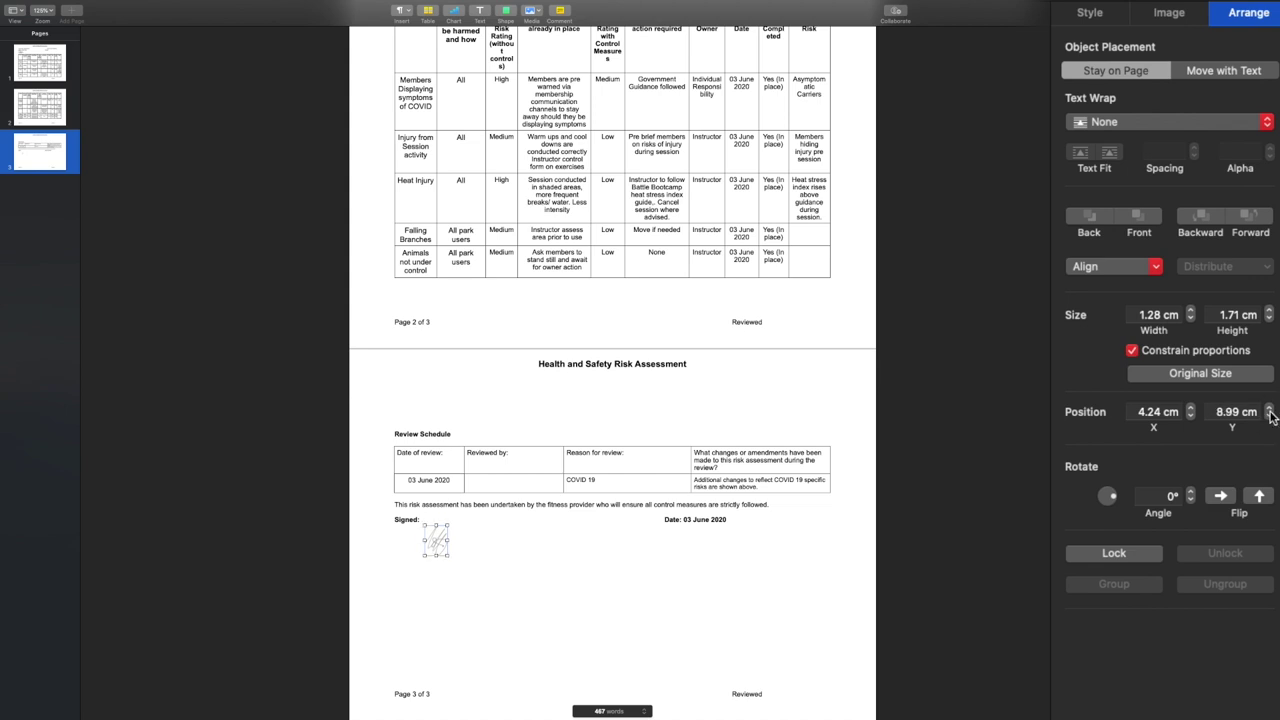
pyautogui.click(542, 427)
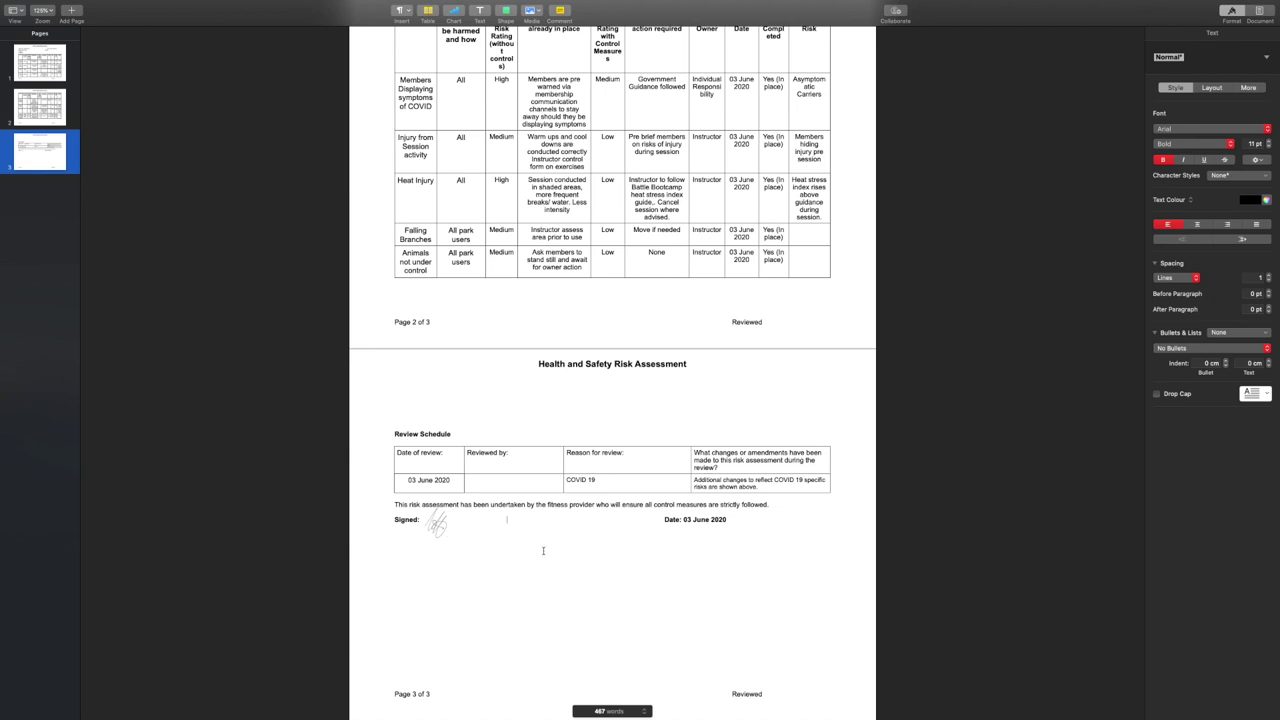